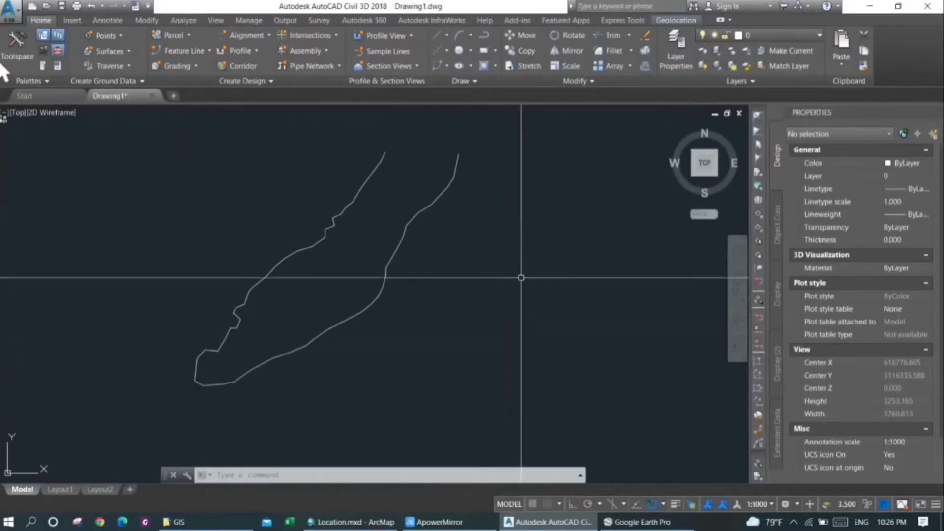
Step: Draw a small closed four-sided polyline as a house outline northwest of the middle of the western river line
{"action": "left_click", "coordinate": [364, 522]}
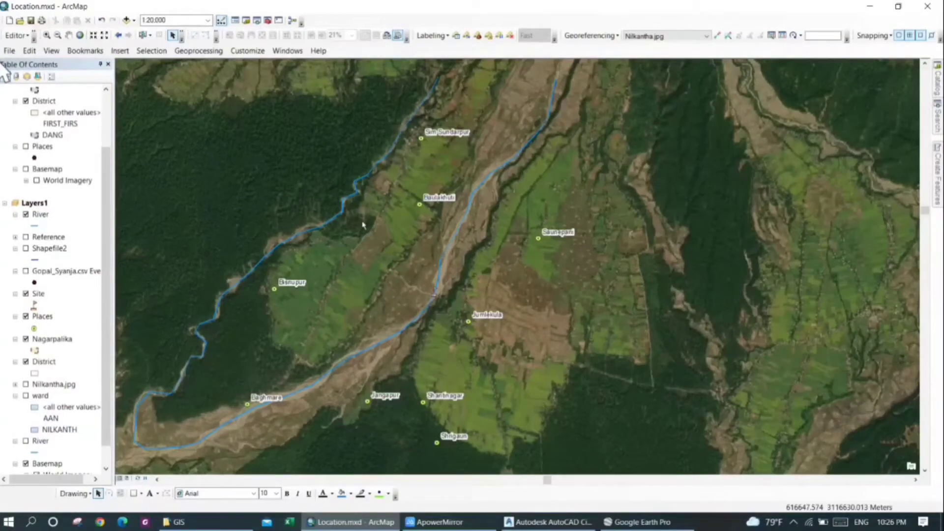
{"action": "left_click", "coordinate": [548, 522]}
{"action": "middle_click_drag", "start_coordinate": [380, 247], "coordinate": [434, 259]}
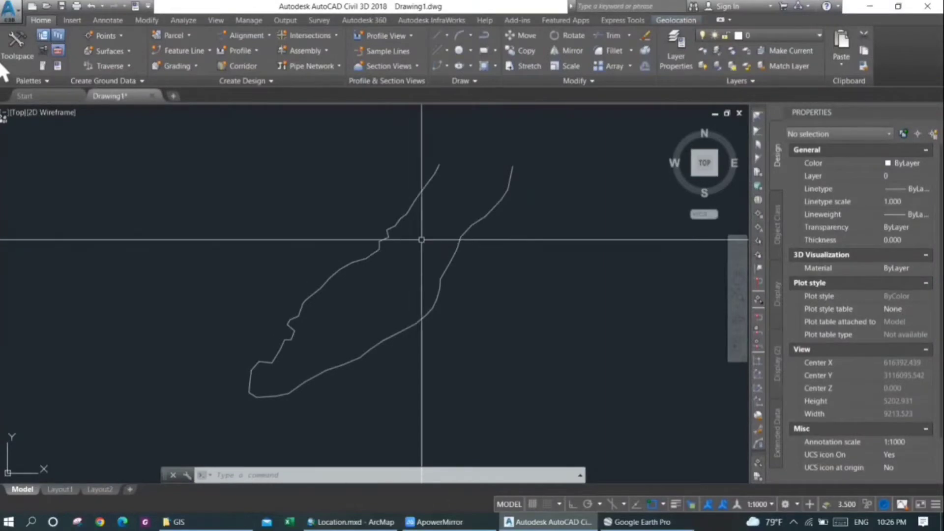
{"action": "type", "text": "pl"}
{"action": "key", "text": "Return"}
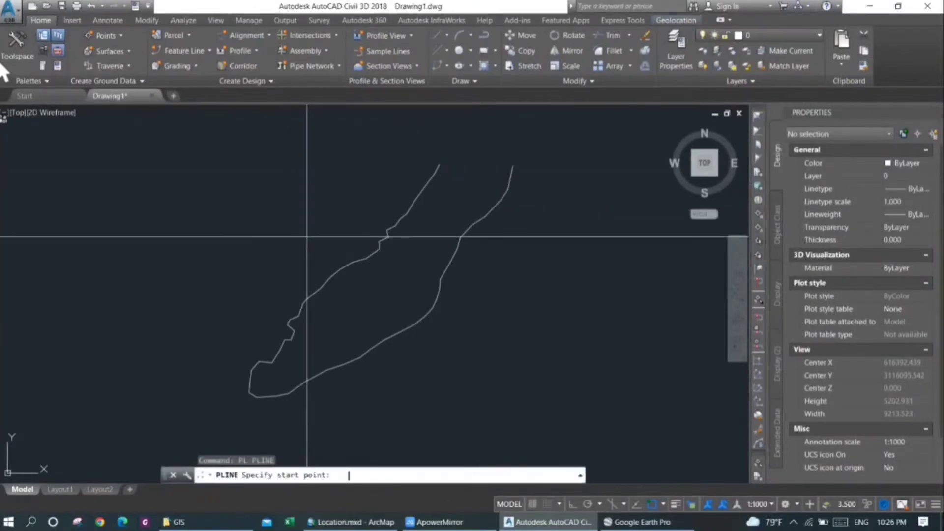
{"action": "left_click", "coordinate": [319, 248]}
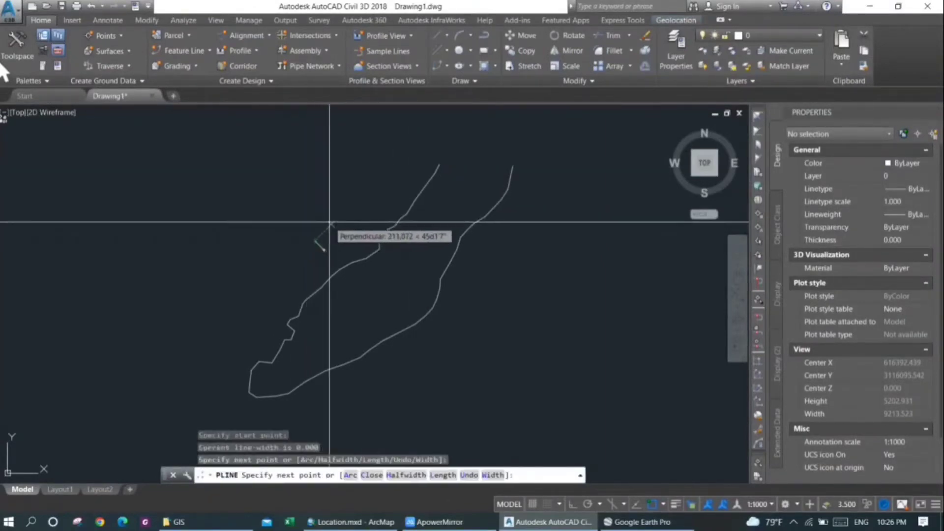
{"action": "left_click", "coordinate": [315, 240]}
{"action": "left_click", "coordinate": [331, 224]}
{"action": "type", "text": "c"}
{"action": "key", "text": "Return"}
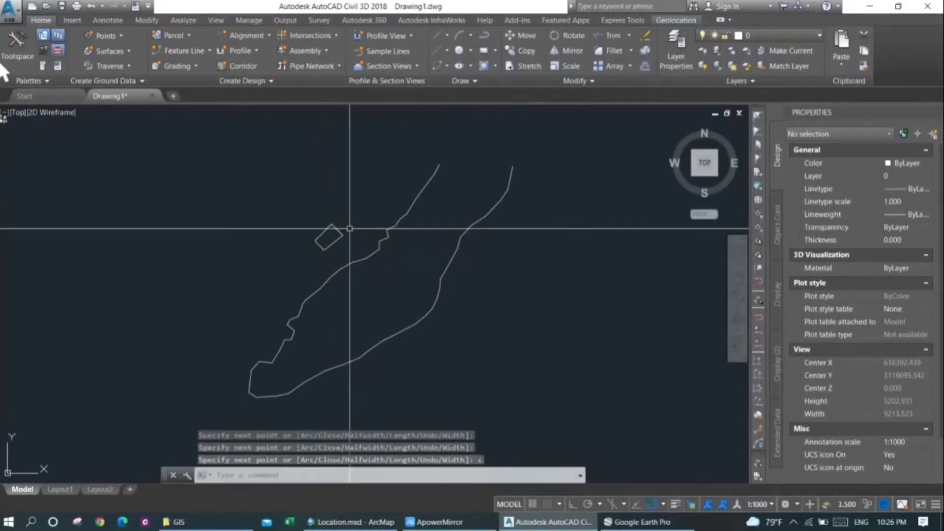
Step: Draw a second small closed four-sided polyline just west of the upper end of the western river line
{"action": "key", "text": "Return"}
{"action": "left_click", "coordinate": [378, 162]}
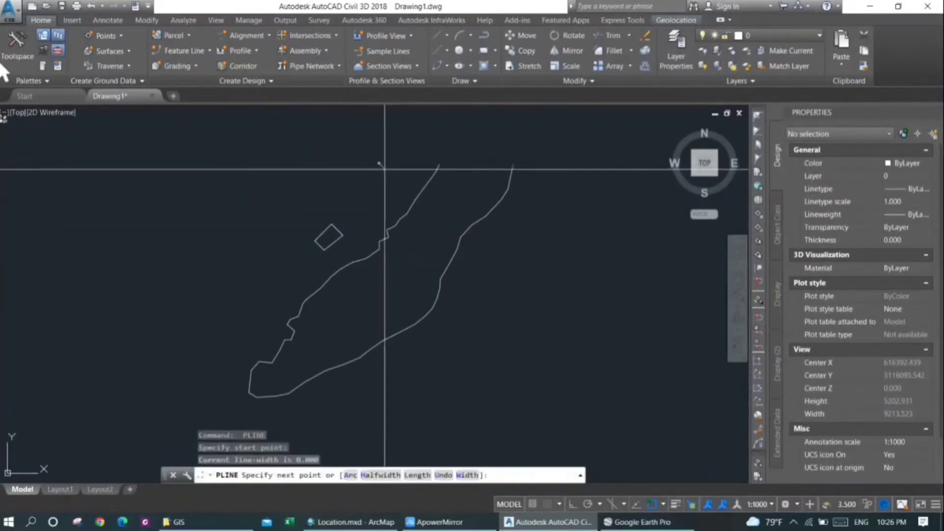
{"action": "left_click", "coordinate": [386, 171]}
{"action": "left_click", "coordinate": [404, 157]}
{"action": "left_click", "coordinate": [398, 147]}
{"action": "type", "text": "c"}
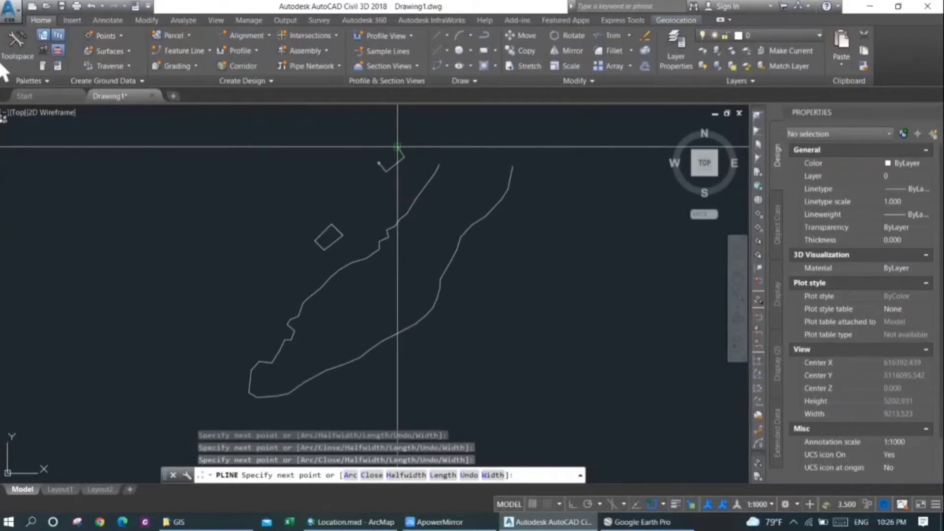
{"action": "key", "text": "Return"}
Step: Draw a large tilted closed four-sided polyline southeast of the eastern river line
{"action": "key", "text": "Return"}
{"action": "left_click", "coordinate": [426, 361]}
{"action": "left_click", "coordinate": [583, 294]}
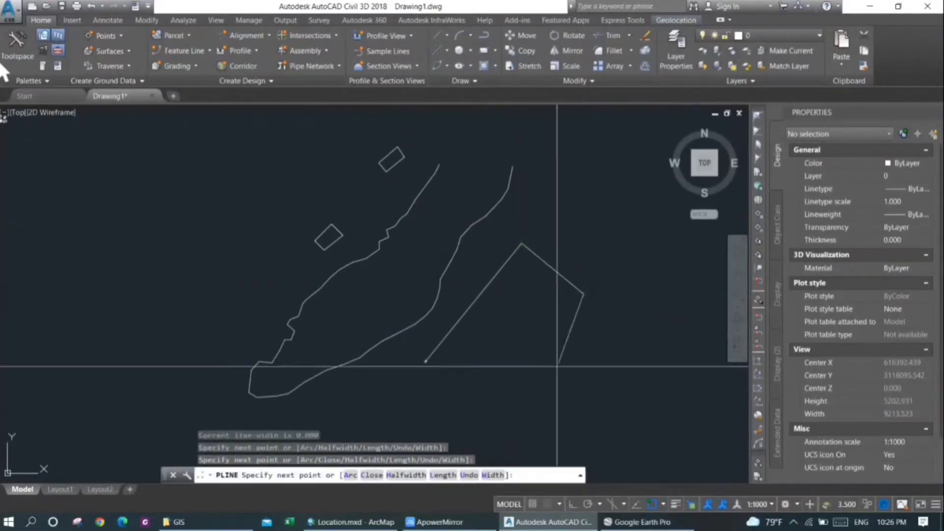
{"action": "left_click", "coordinate": [493, 405]}
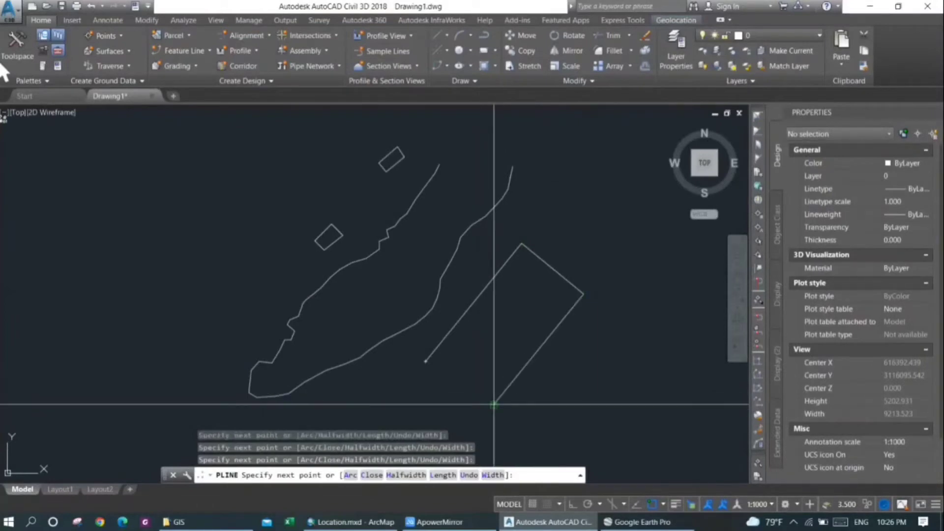
{"action": "type", "text": "c"}
{"action": "key", "text": "Return"}
{"action": "left_click", "coordinate": [488, 290]}
{"action": "left_click", "coordinate": [389, 153]}
{"action": "left_click", "coordinate": [336, 230]}
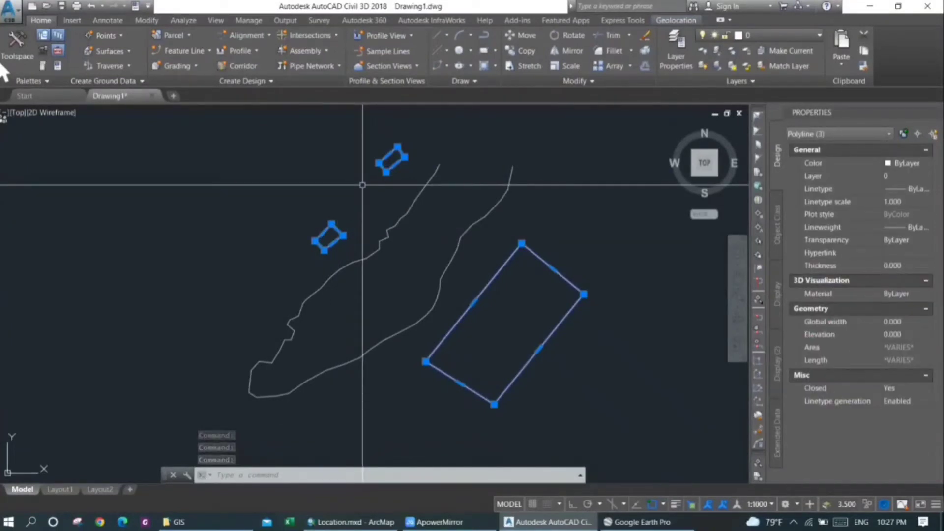
{"action": "key", "text": "Escape"}
{"action": "key", "text": "Escape"}
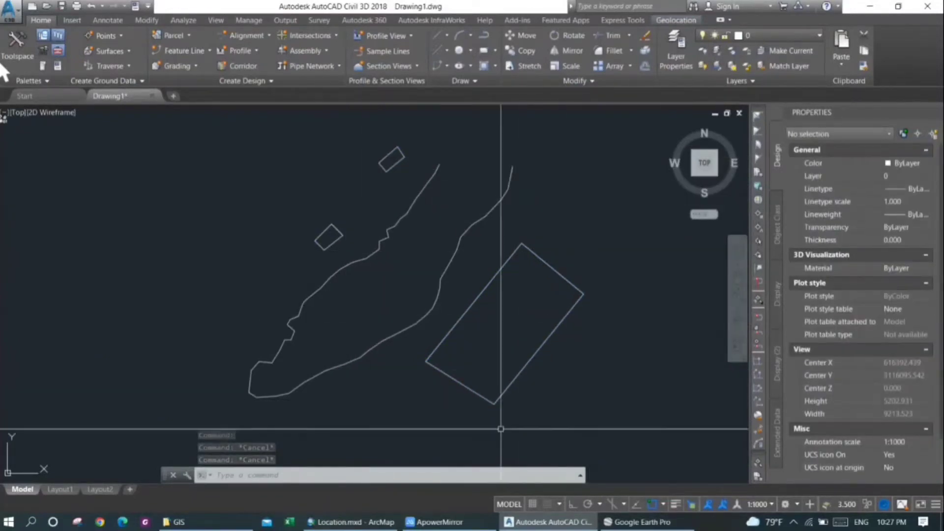
{"action": "left_click", "coordinate": [350, 522]}
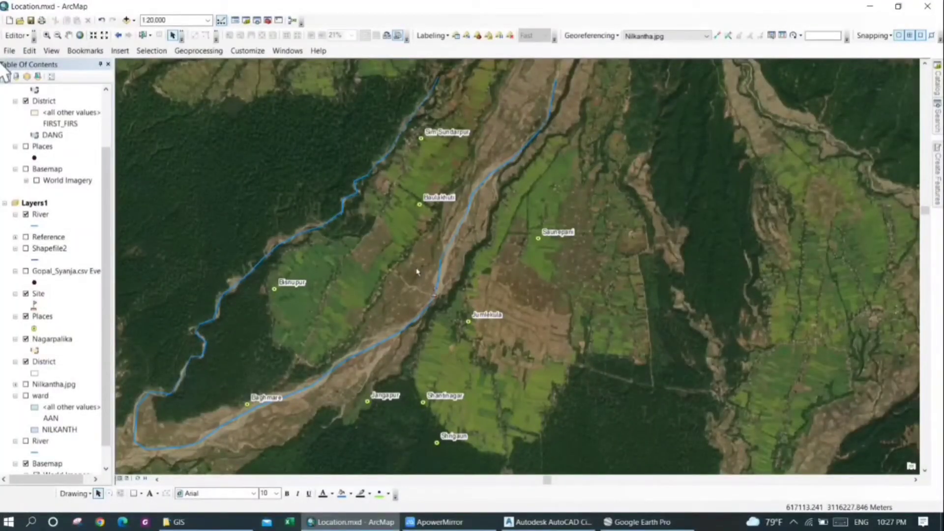
{"action": "left_click", "coordinate": [869, 6]}
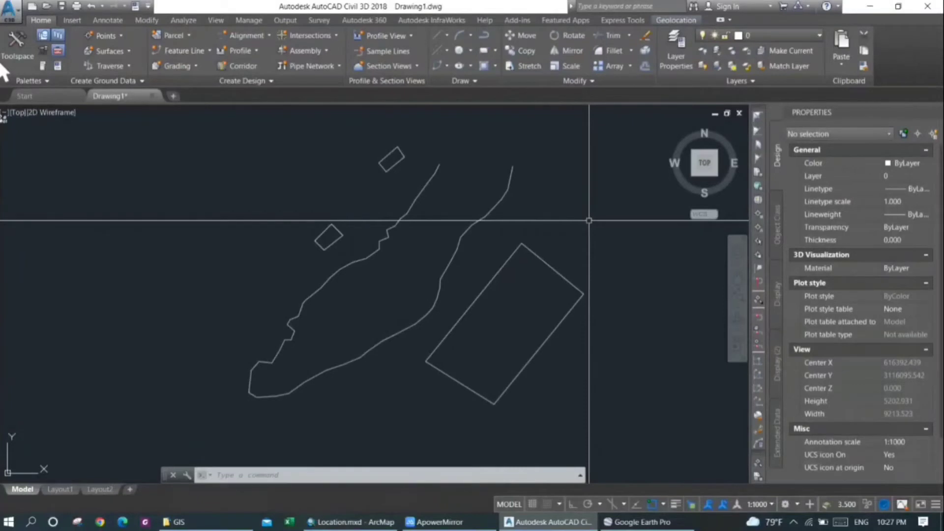
Step: Start a MAPEXPORT to an ESRI Shapefile named House in the GIS folder
{"action": "type", "text": "eapexpo"}
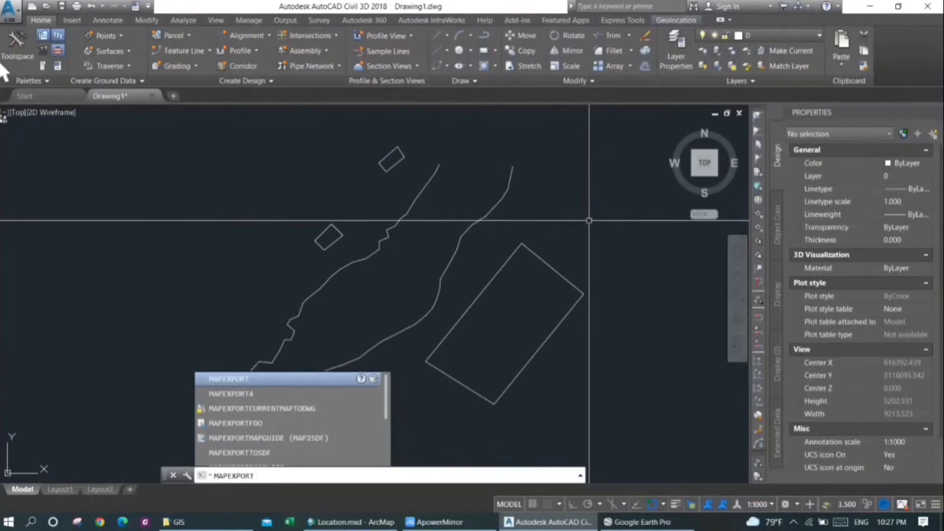
{"action": "key", "text": "Return"}
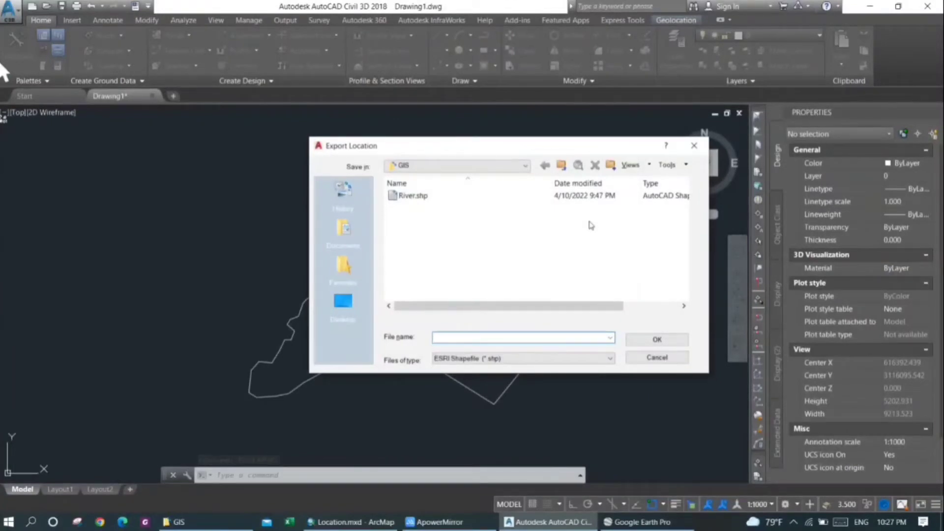
{"action": "type", "text": "Hous"}
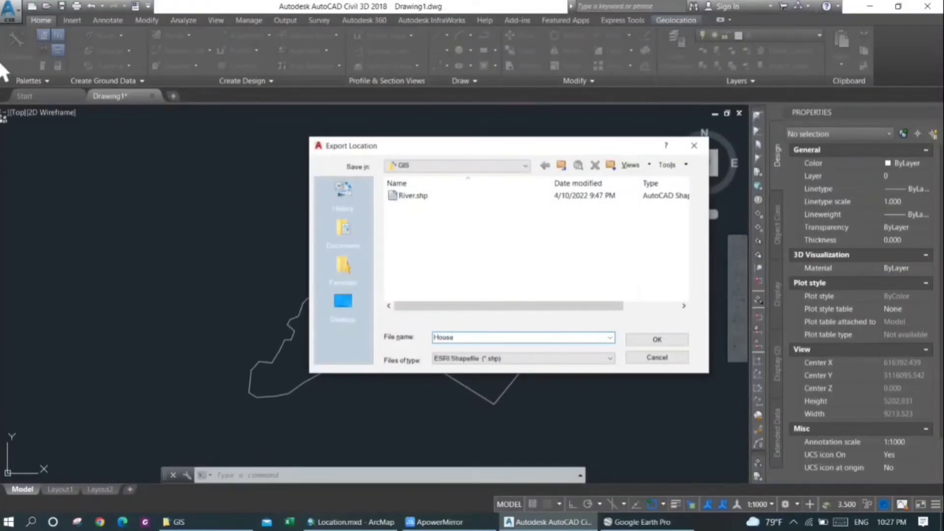
{"action": "type", "text": "e"}
{"action": "left_click", "coordinate": [658, 340]}
{"action": "left_click_drag", "start_coordinate": [457, 76], "coordinate": [719, 115]}
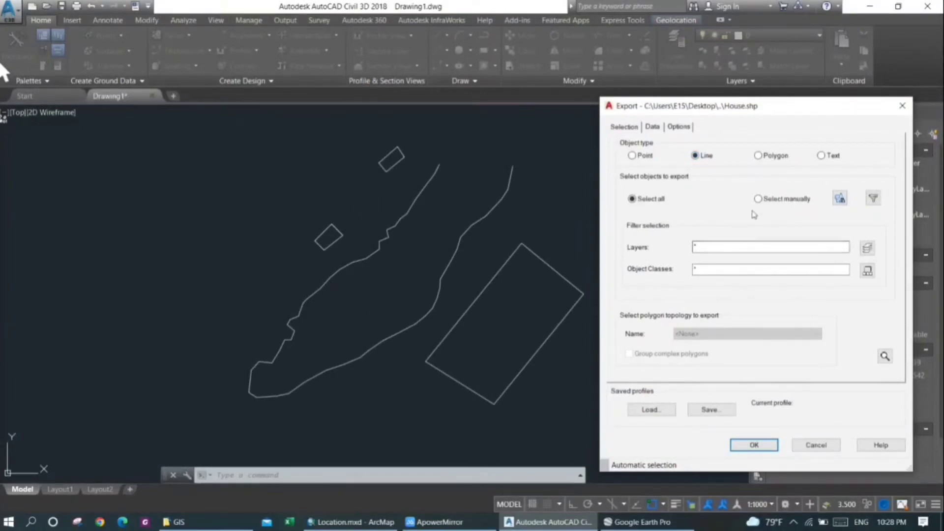
Step: Choose manual object selection, pick the three closed polylines and export them as line objects
{"action": "left_click", "coordinate": [764, 202]}
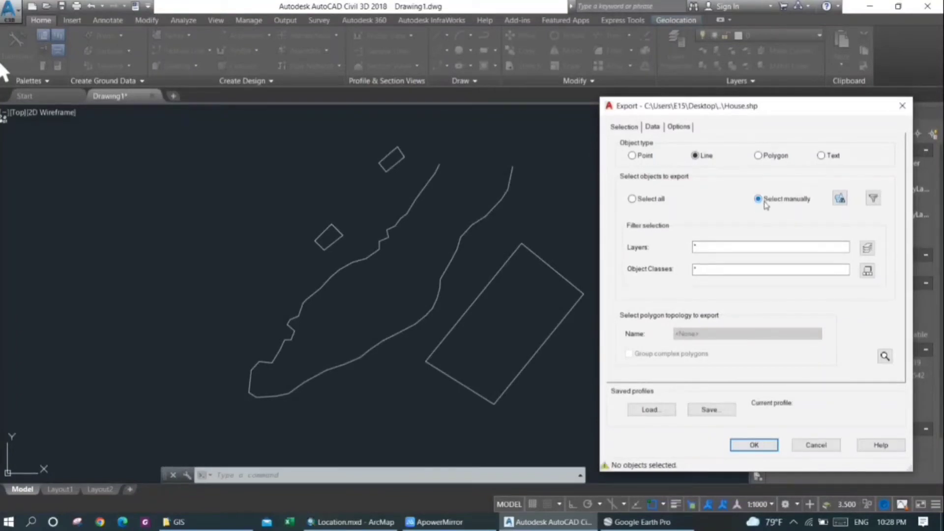
{"action": "left_click", "coordinate": [839, 199]}
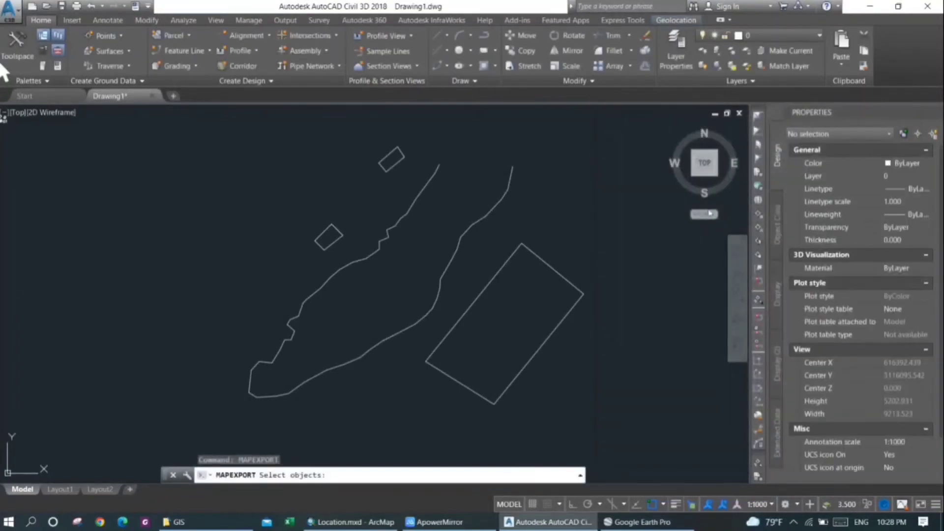
{"action": "left_click", "coordinate": [533, 252]}
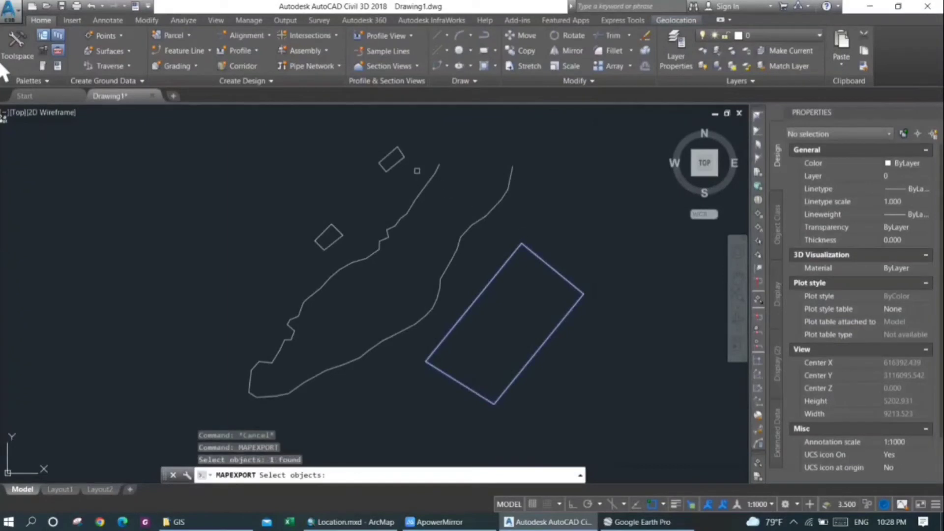
{"action": "left_click", "coordinate": [401, 161]}
{"action": "left_click", "coordinate": [332, 230]}
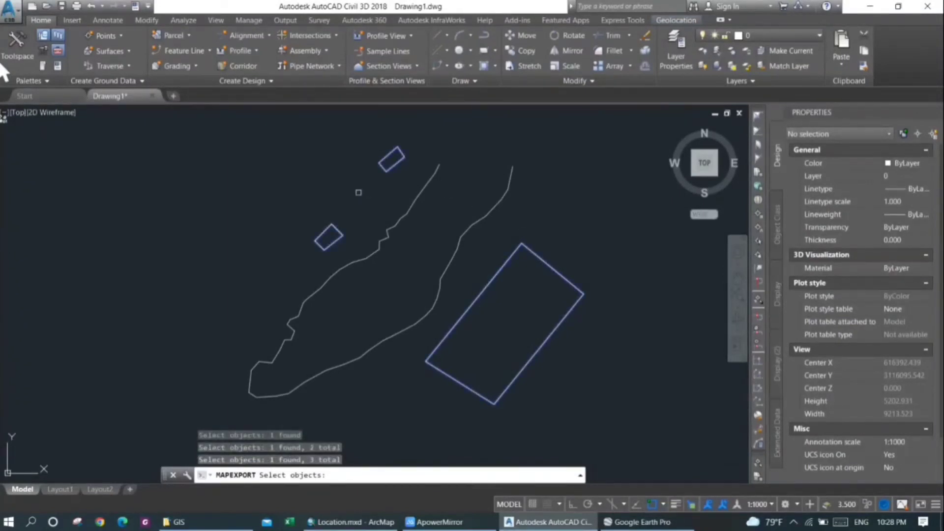
{"action": "key", "text": "Return"}
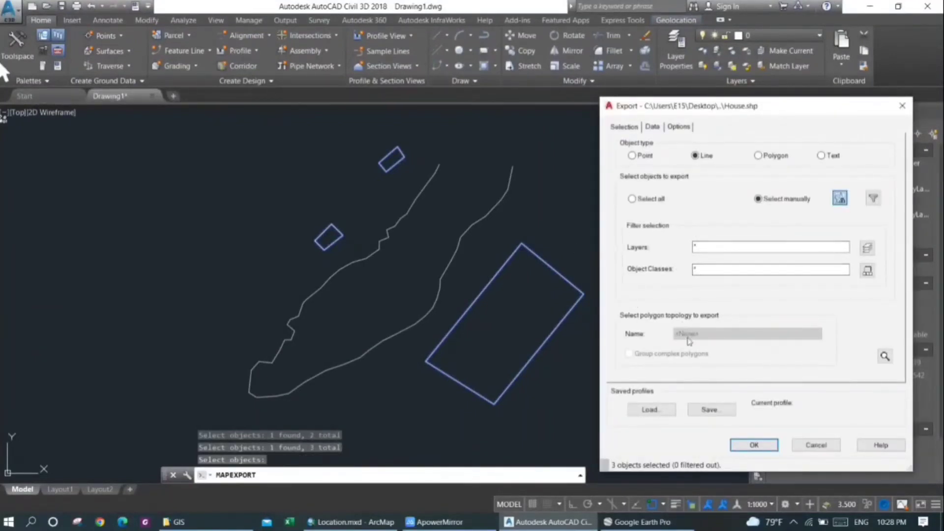
{"action": "left_click", "coordinate": [754, 445]}
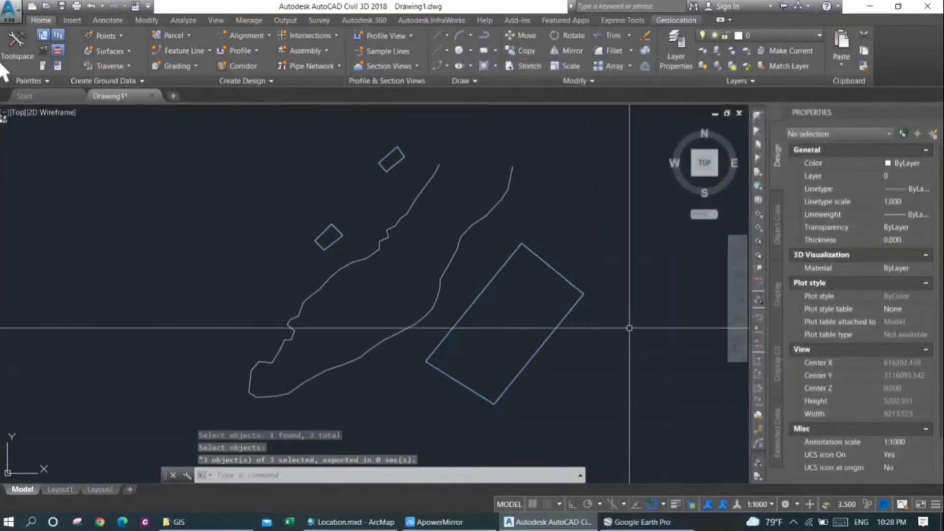
Step: Check the exported files in the GIS folder, and add House.shp to the map in ArcMap
{"action": "left_click", "coordinate": [175, 522]}
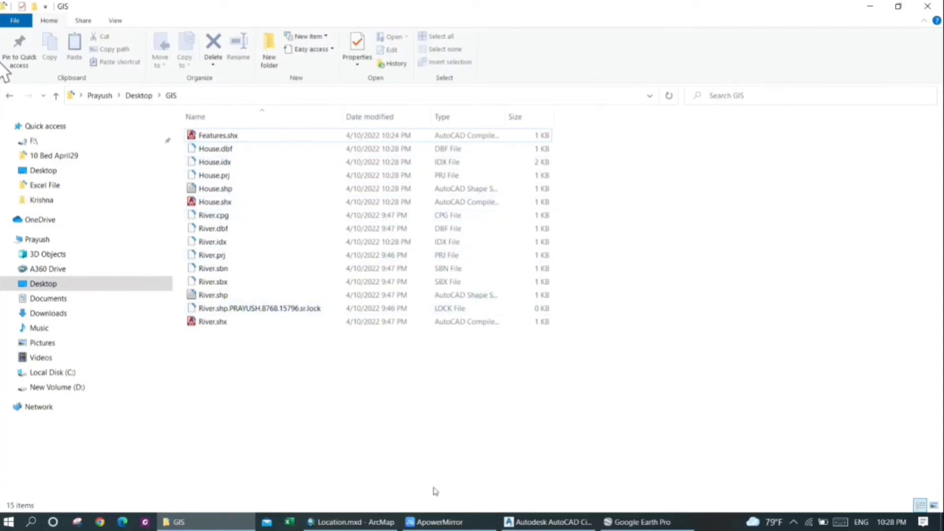
{"action": "left_click", "coordinate": [364, 522]}
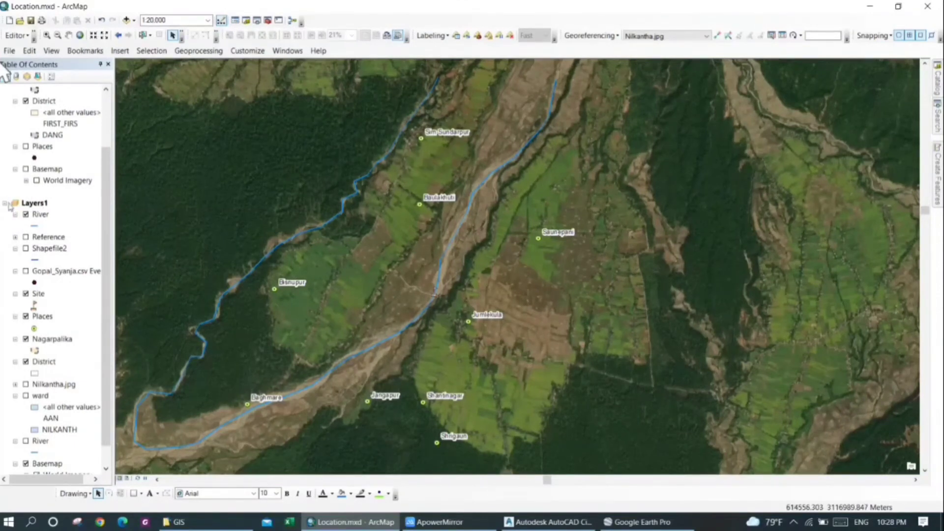
{"action": "left_click", "coordinate": [126, 21]}
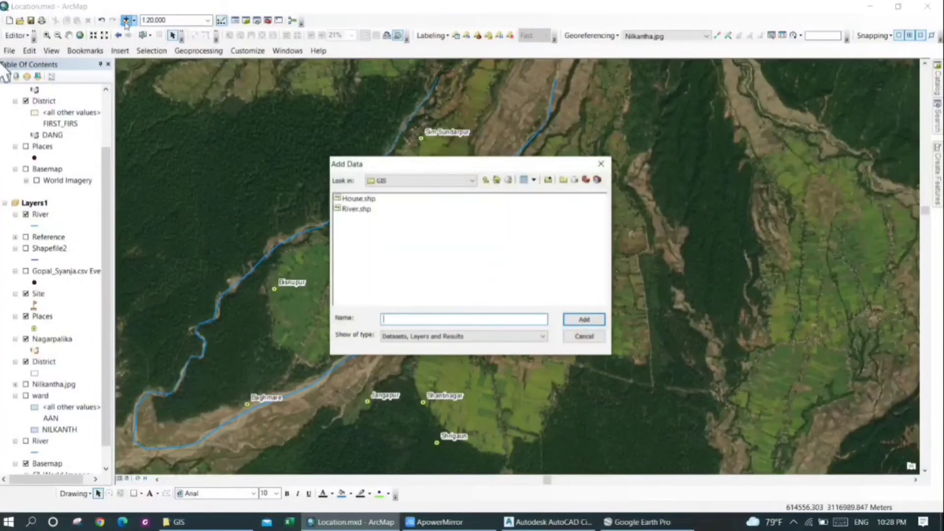
{"action": "left_click", "coordinate": [351, 199]}
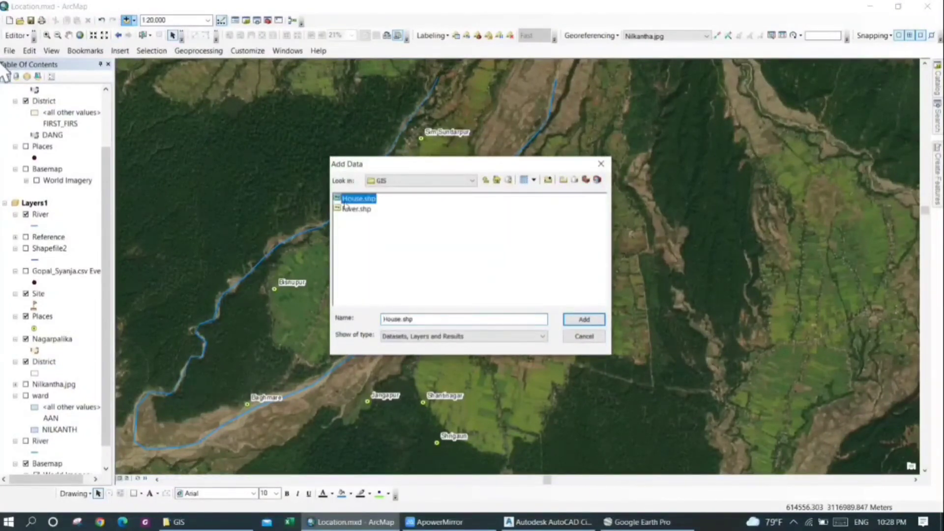
{"action": "left_click", "coordinate": [584, 320]}
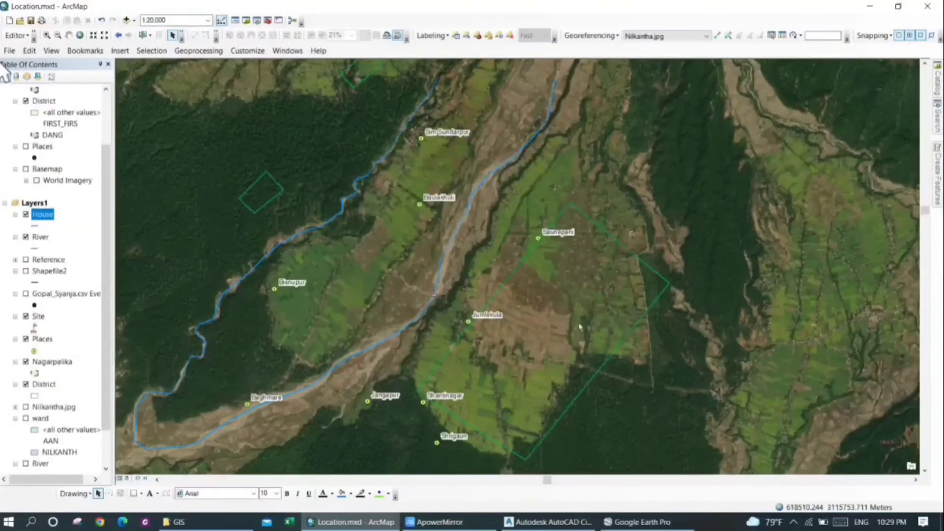
Step: Change the House layer's line symbol to a thick red line
{"action": "left_click", "coordinate": [35, 227]}
{"action": "left_click", "coordinate": [75, 166]}
{"action": "left_click", "coordinate": [249, 315]}
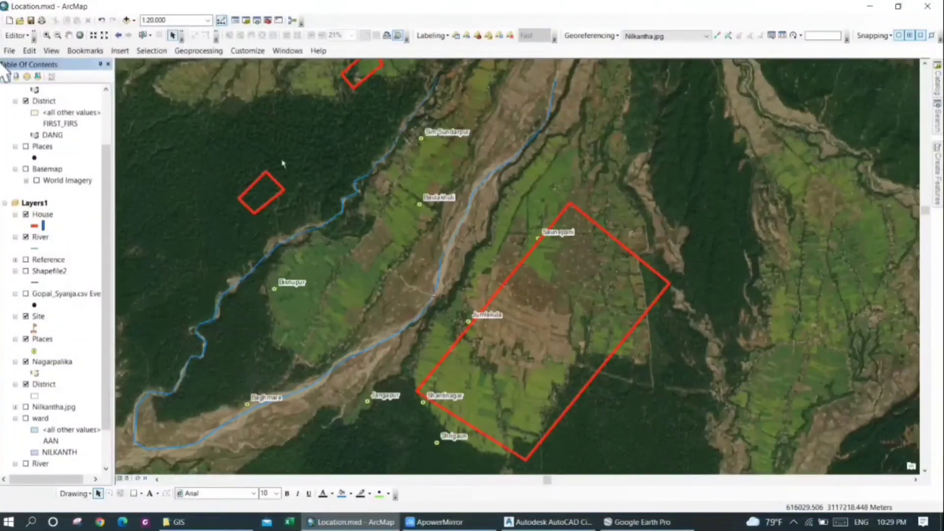
{"action": "middle_click_drag", "start_coordinate": [314, 133], "coordinate": [296, 156]}
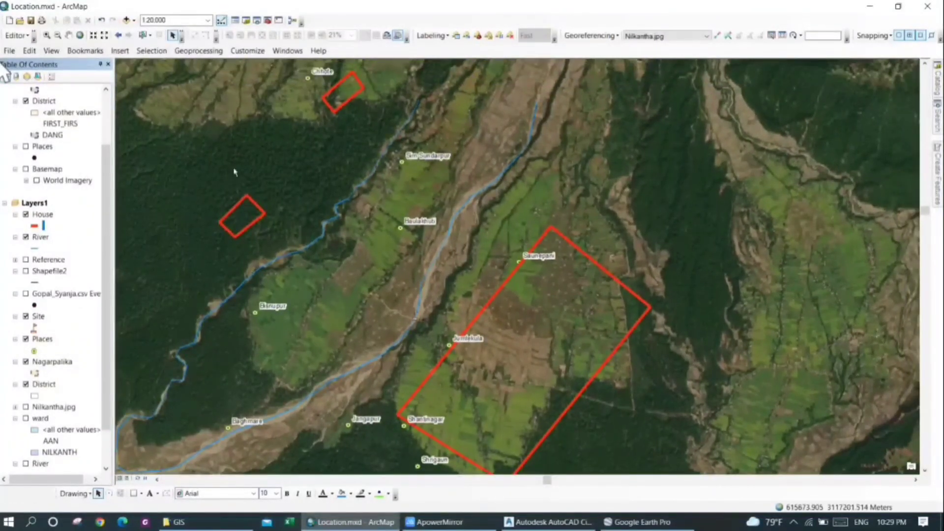